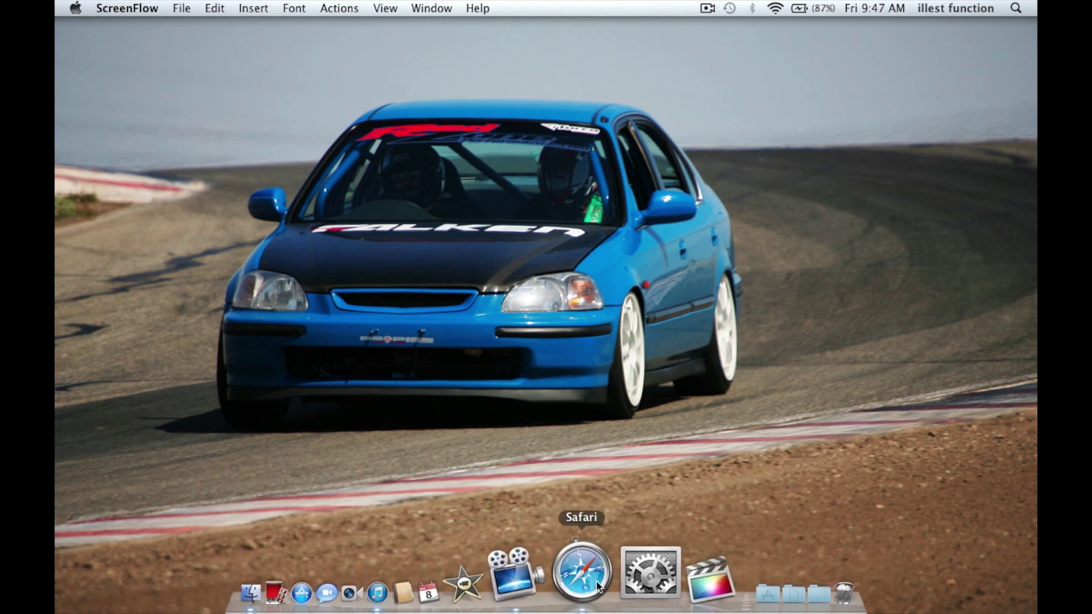
Step: Bring Safari forward on the Facebook sign-up page
left_click(596, 580)
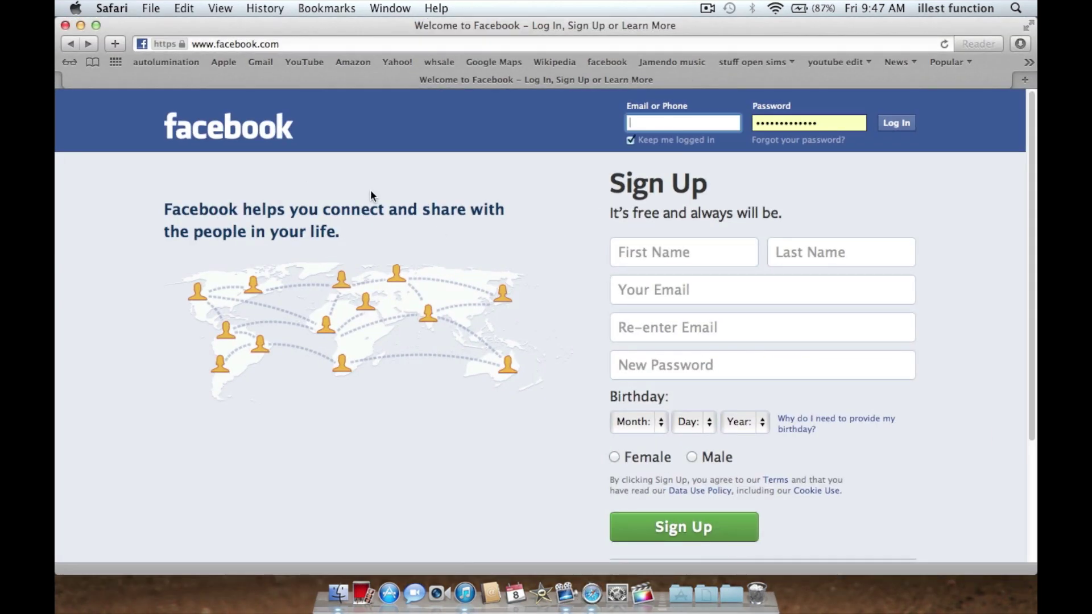
left_click_drag(192, 45, 287, 46)
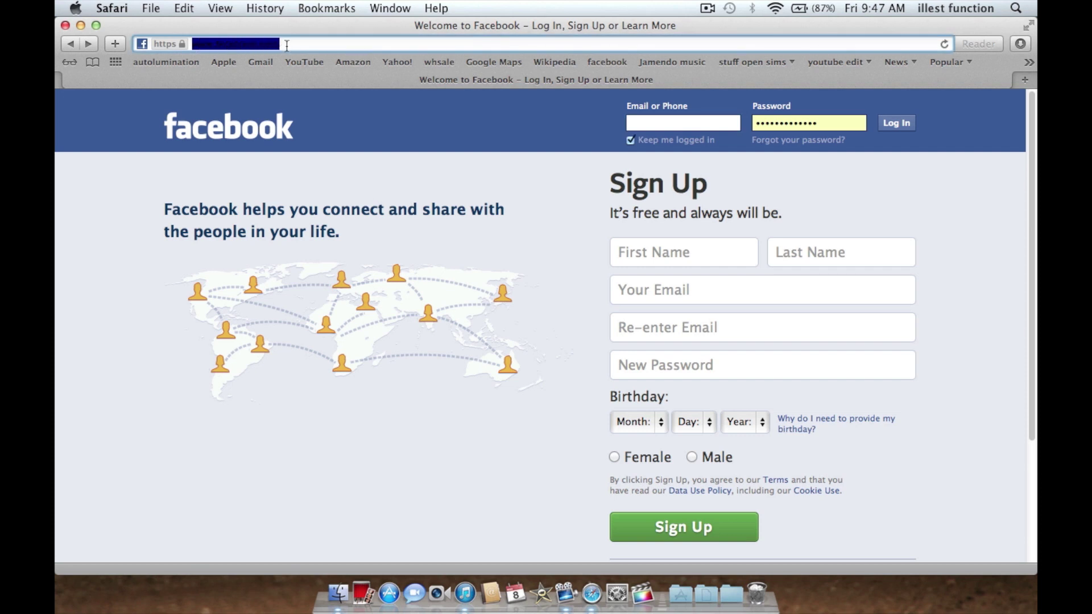
left_click(299, 44)
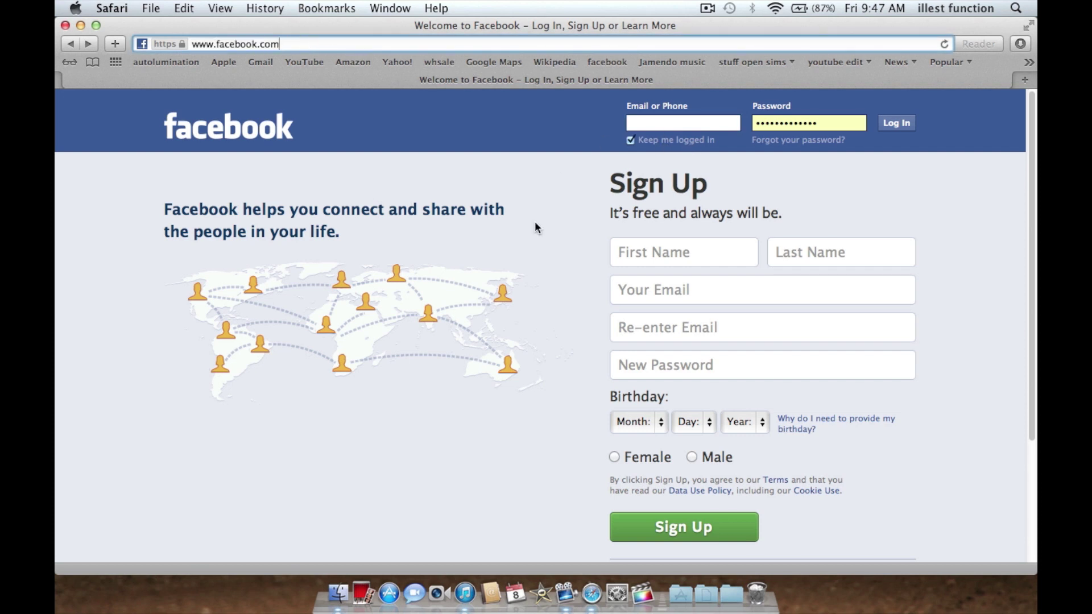
Step: Enter the first name and last name in the sign-up form
left_click(674, 250)
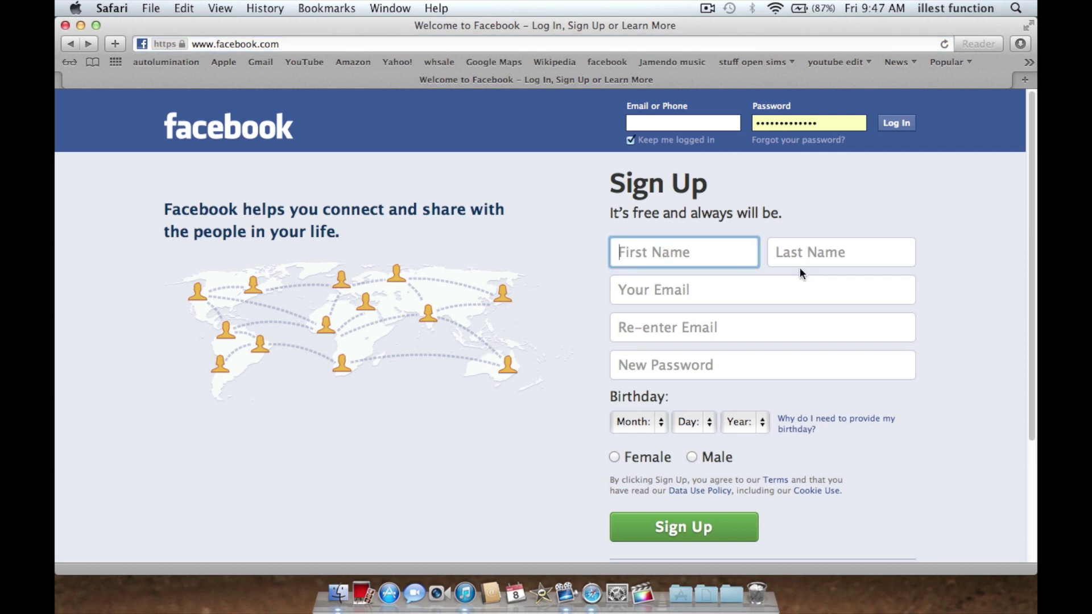
type("john")
key("Tab")
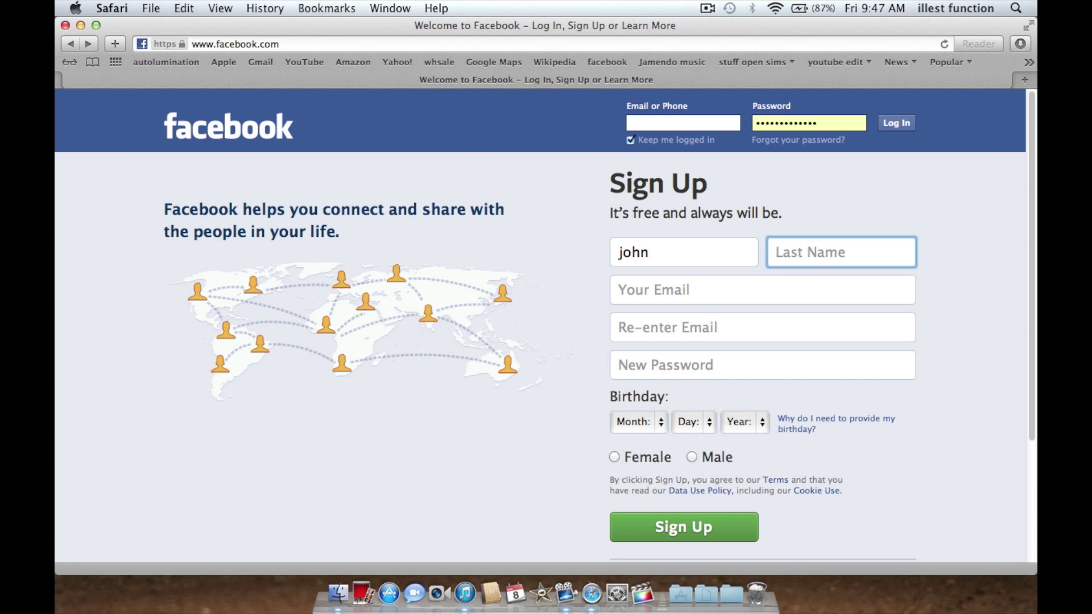
type("doe")
key("Tab")
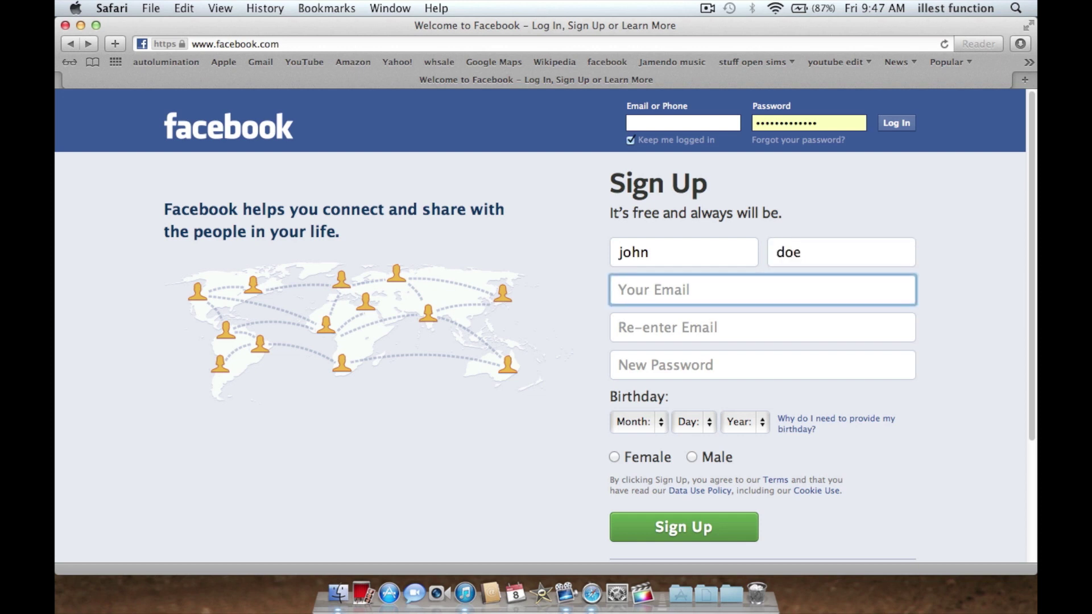
Step: Enter the Gmail address, fixing its typos, and type it again in Re-enter Email
type("jogn")
type("doe")
left_click(638, 290)
key("BackSpace")
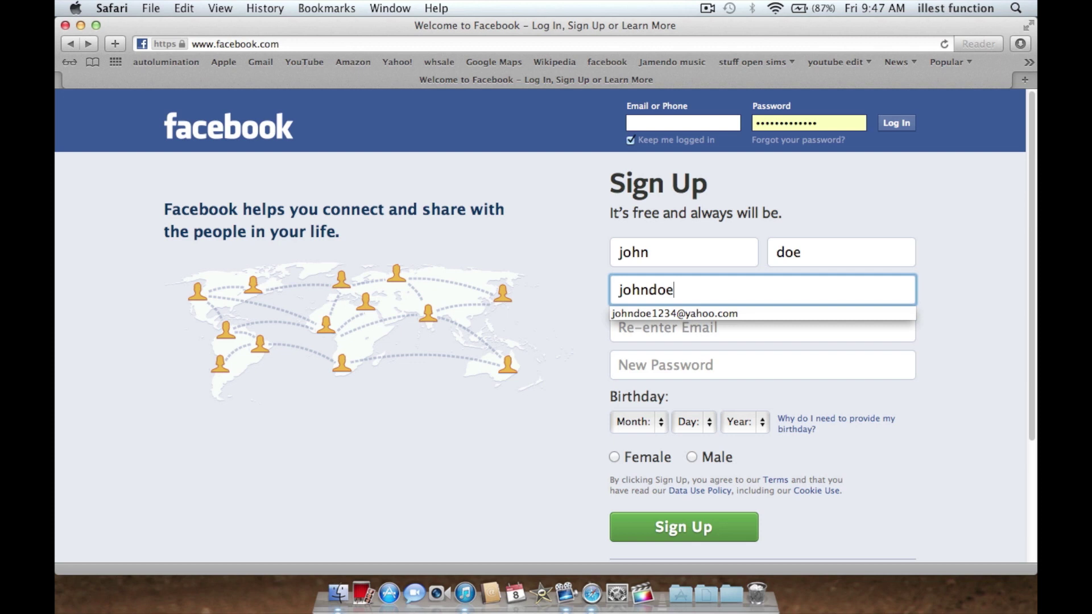
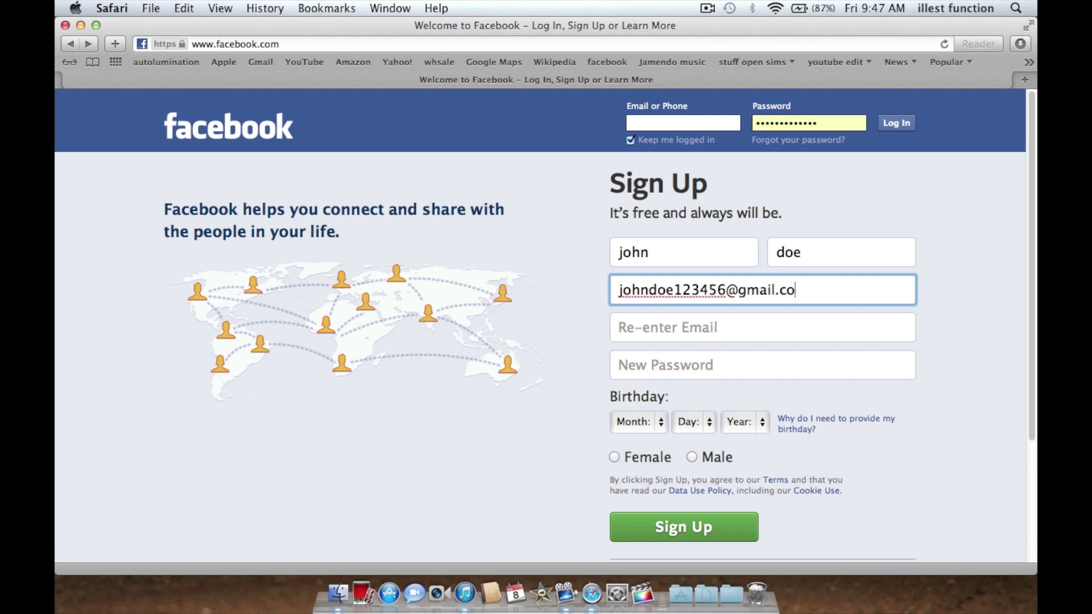
key("Tab")
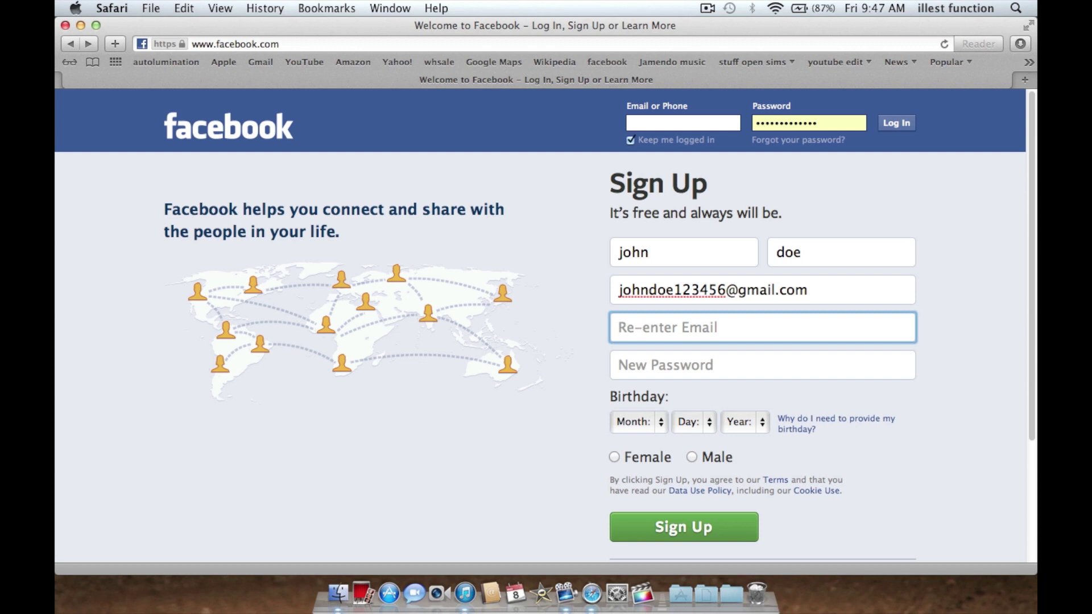
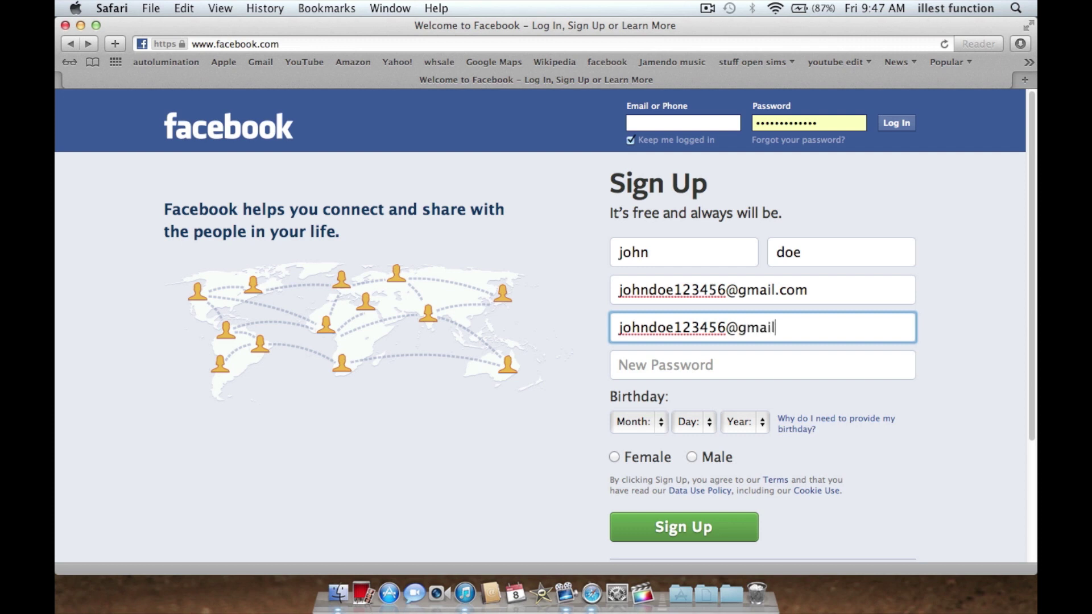
left_click_drag(617, 292, 883, 283)
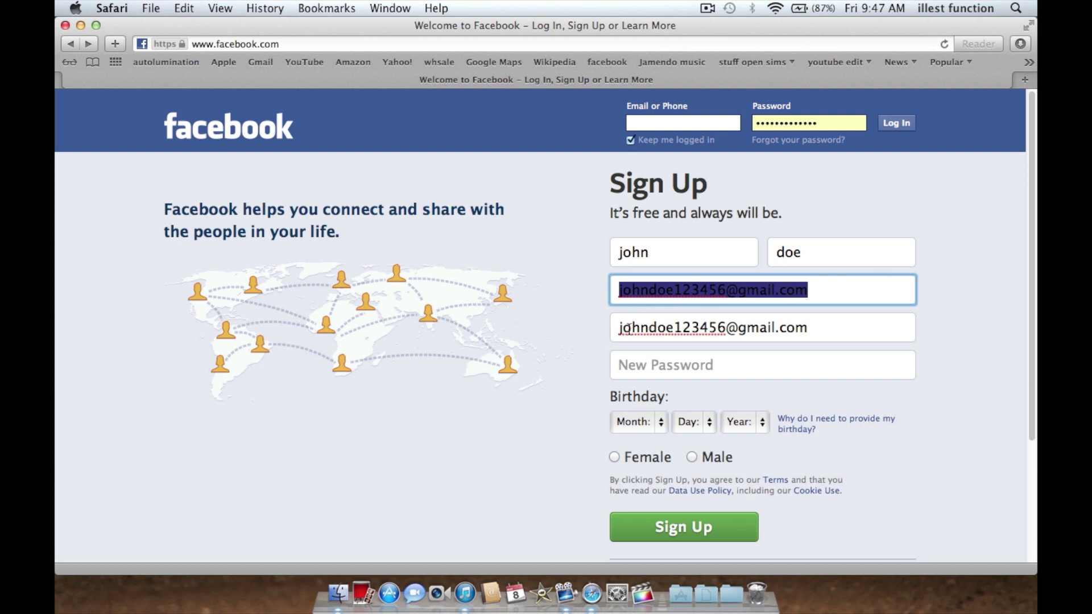
Step: Enter a password and set the birth month to Mar and day to 8
left_click(774, 357)
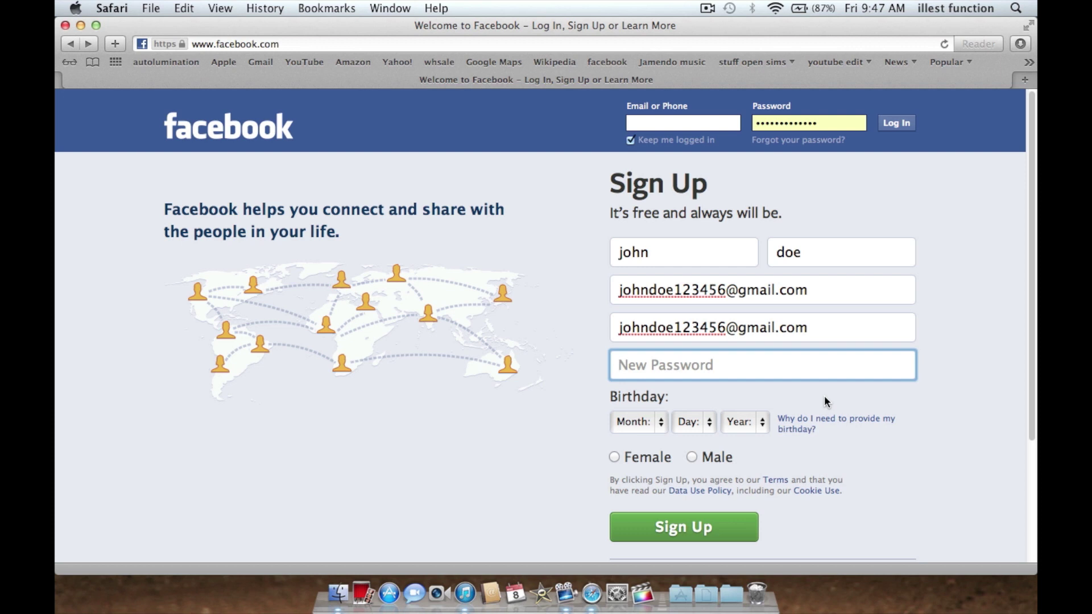
type("•••••••••")
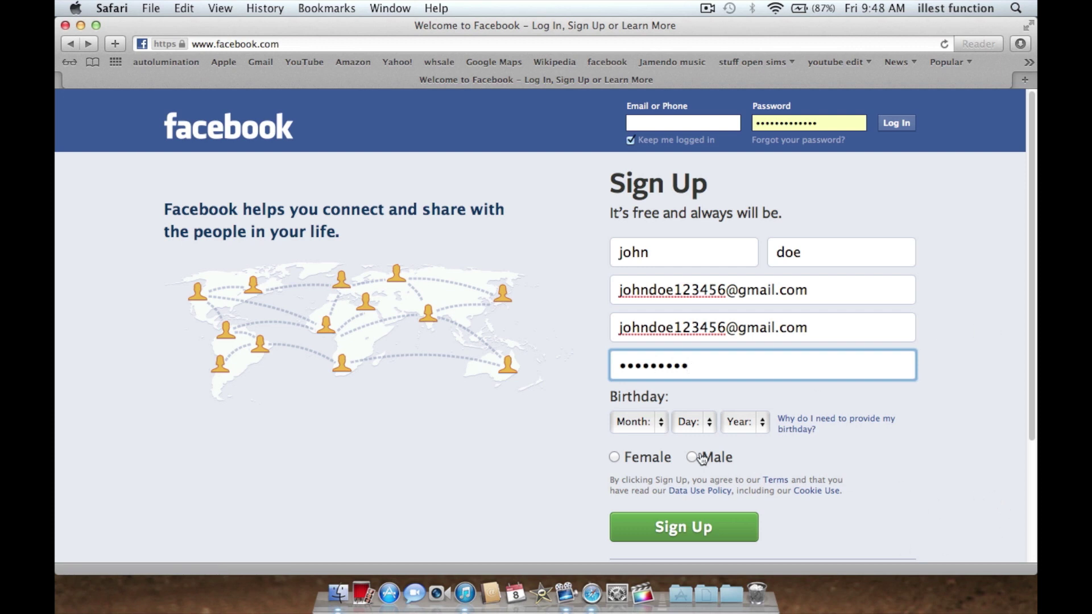
left_click(649, 428)
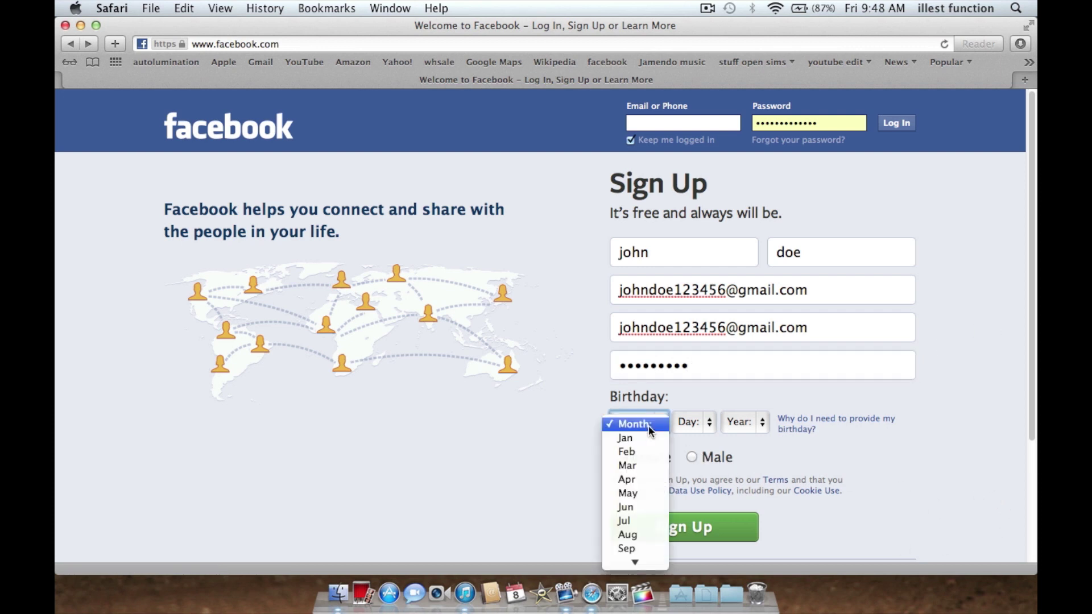
left_click(629, 465)
left_click(704, 423)
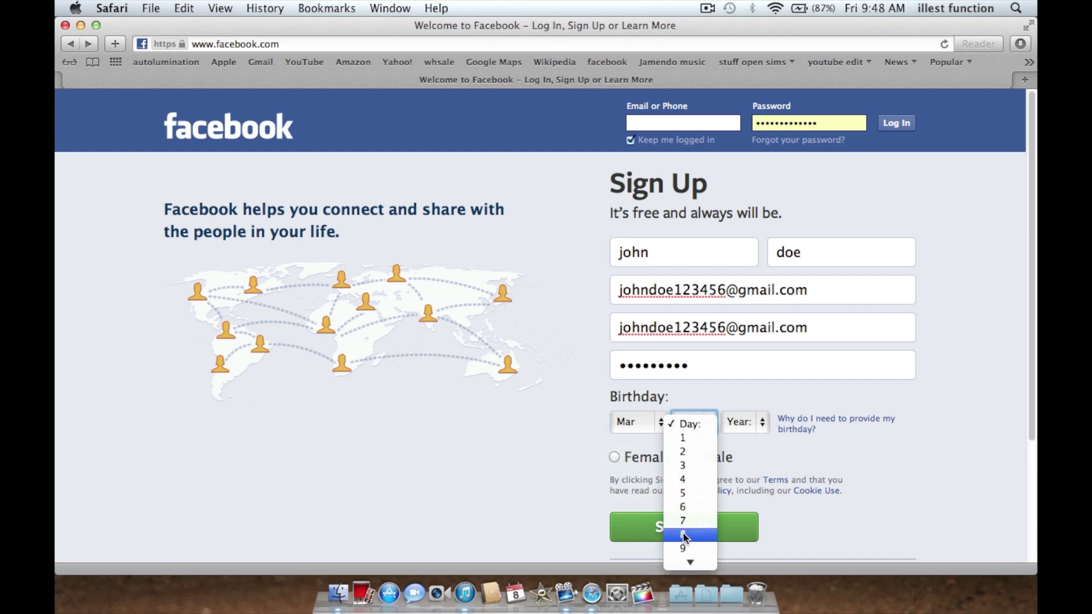
left_click(705, 395)
Step: Set the birth year to 1987, select Male, and submit the sign-up form
left_click(749, 417)
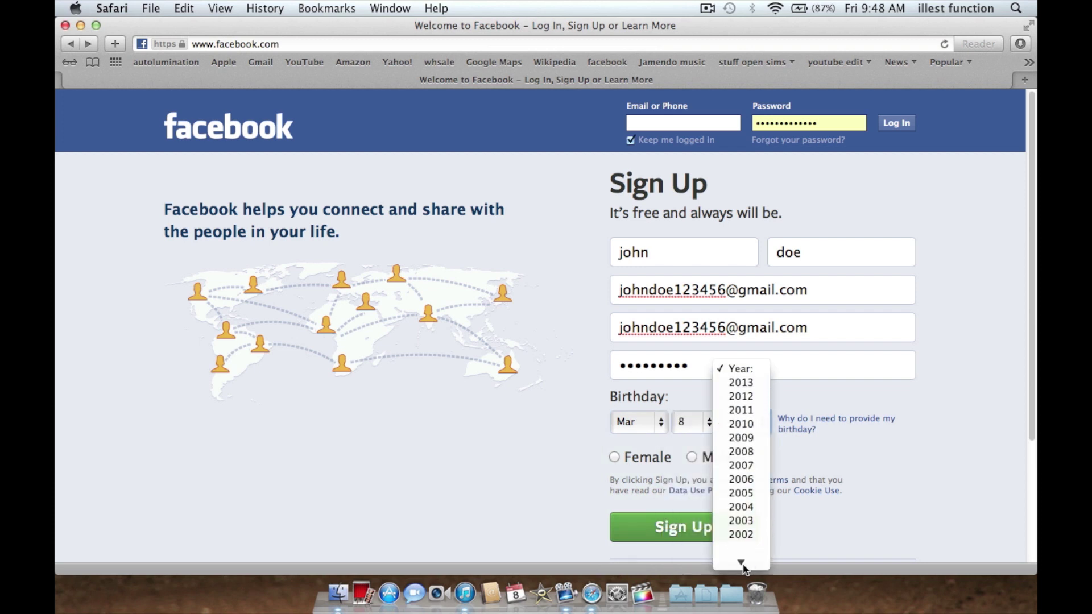
mouse_move(740, 560)
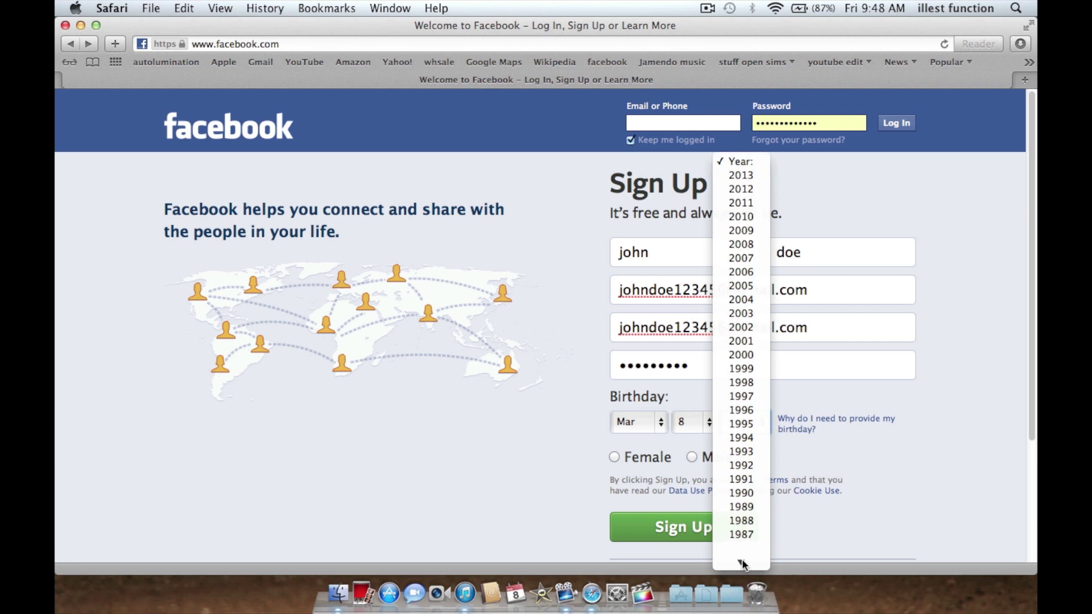
left_click(742, 493)
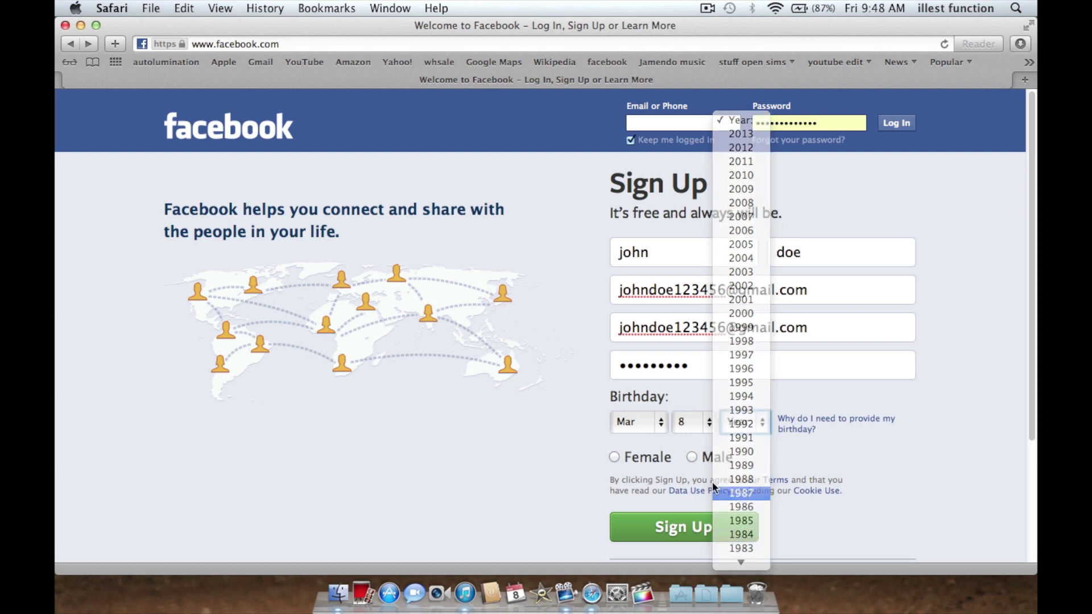
left_click(691, 457)
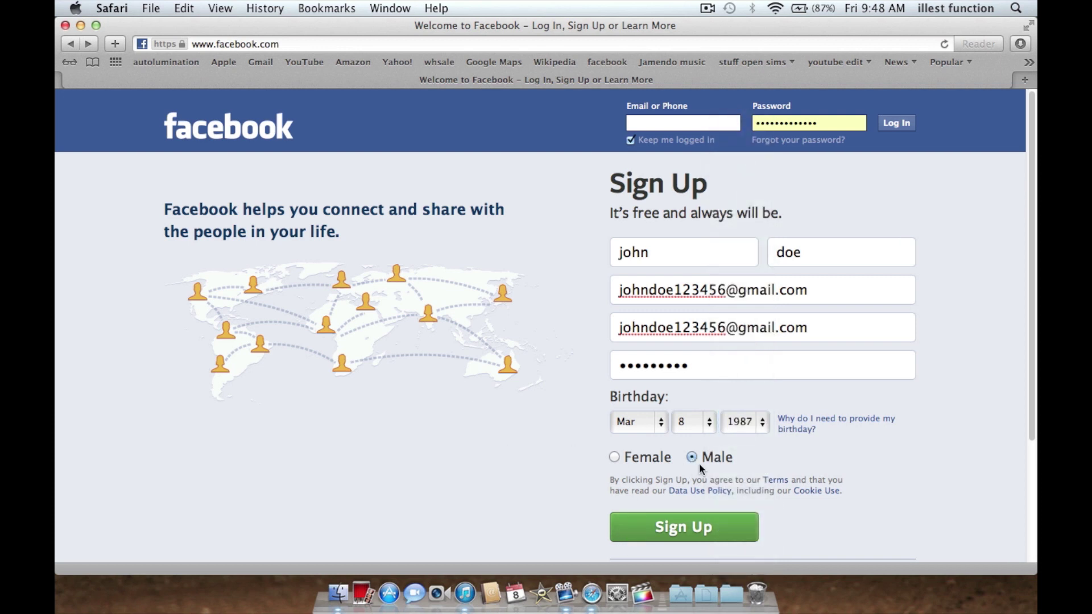
left_click(664, 539)
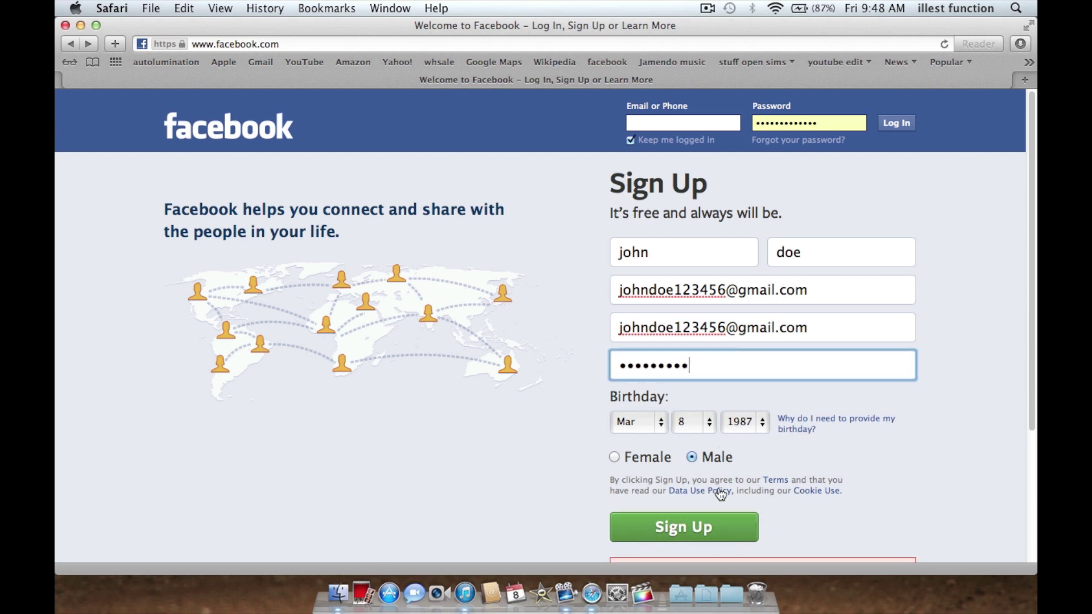
Step: Replace the rejected password with a 12-character one and resubmit the form
scroll(721, 483, "down", 5)
scroll(721, 465, "up", 2)
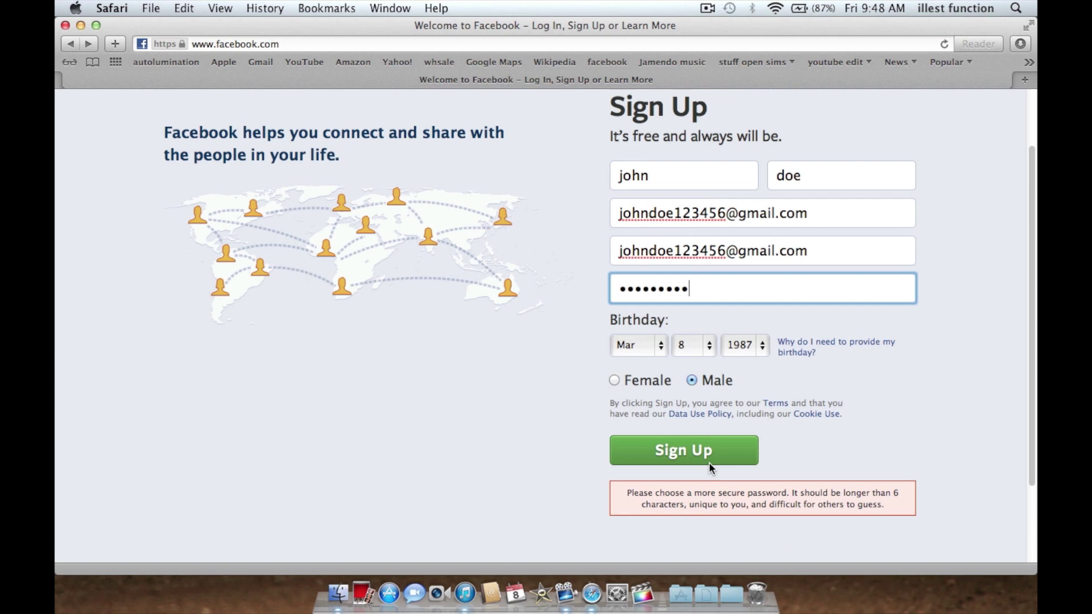
left_click_drag(689, 288, 523, 291)
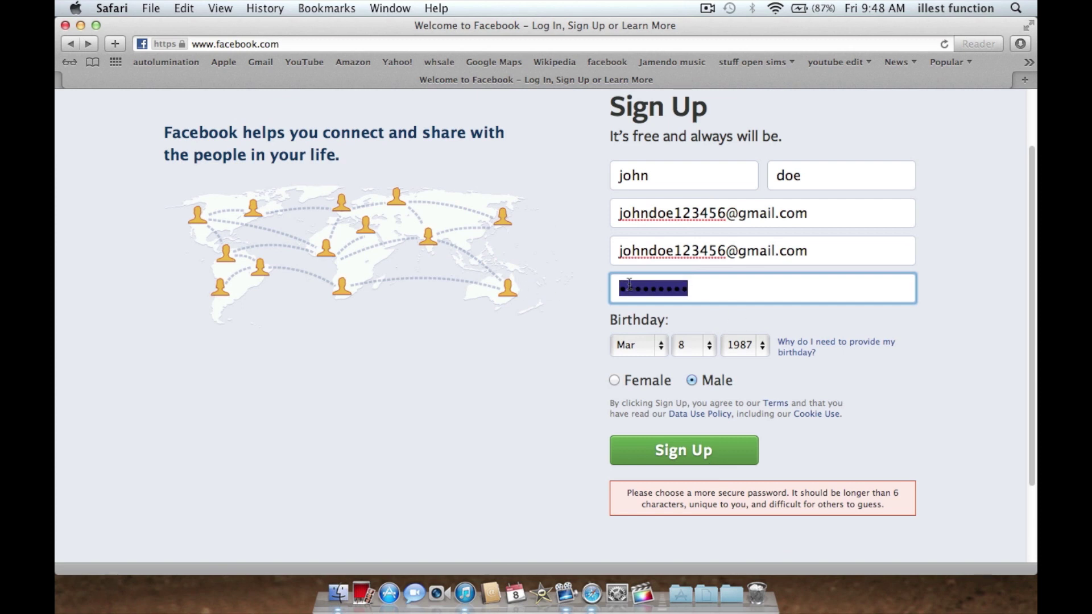
mouse_move(629, 283)
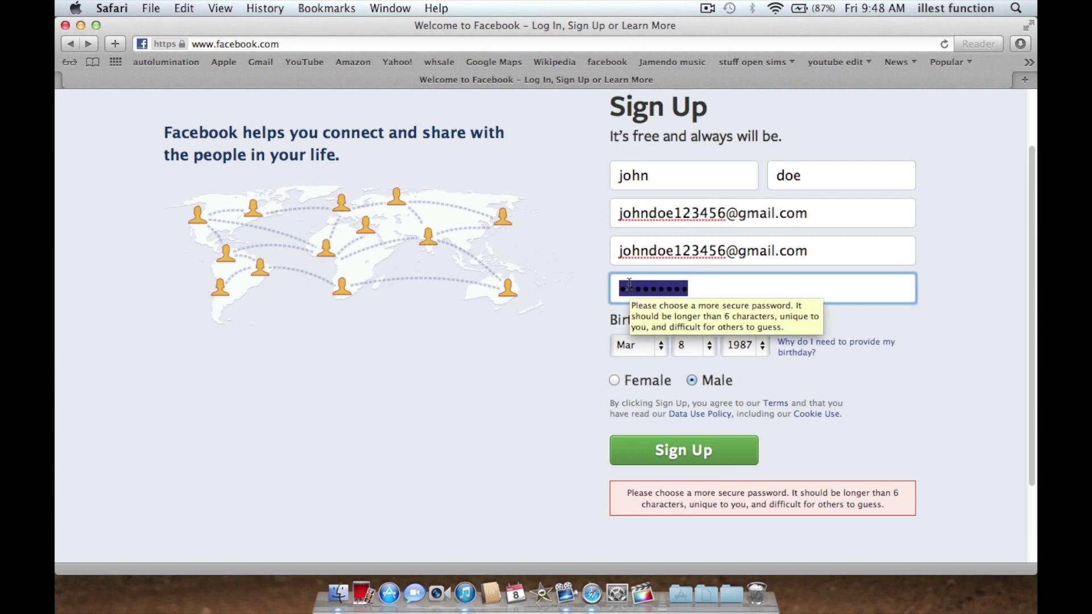
key("BackSpace")
type("****")
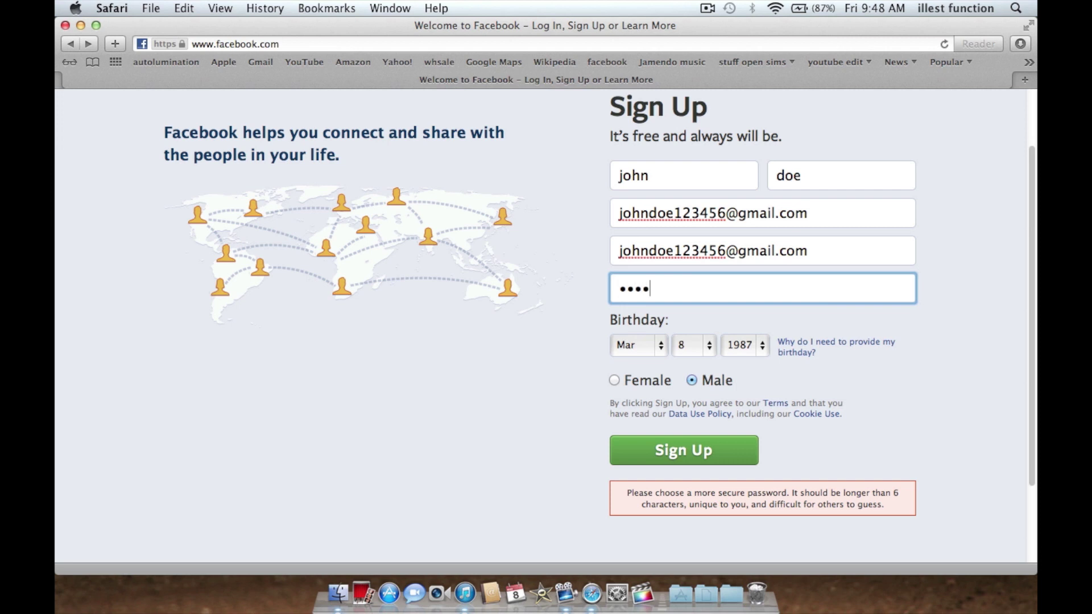
type("********")
left_click(708, 452)
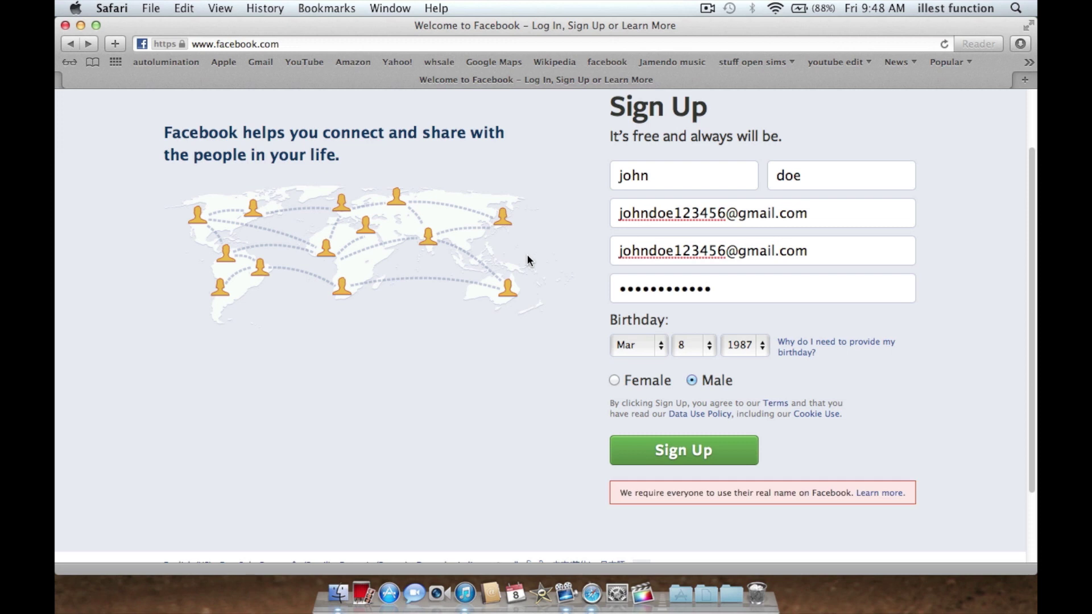
left_click(674, 172)
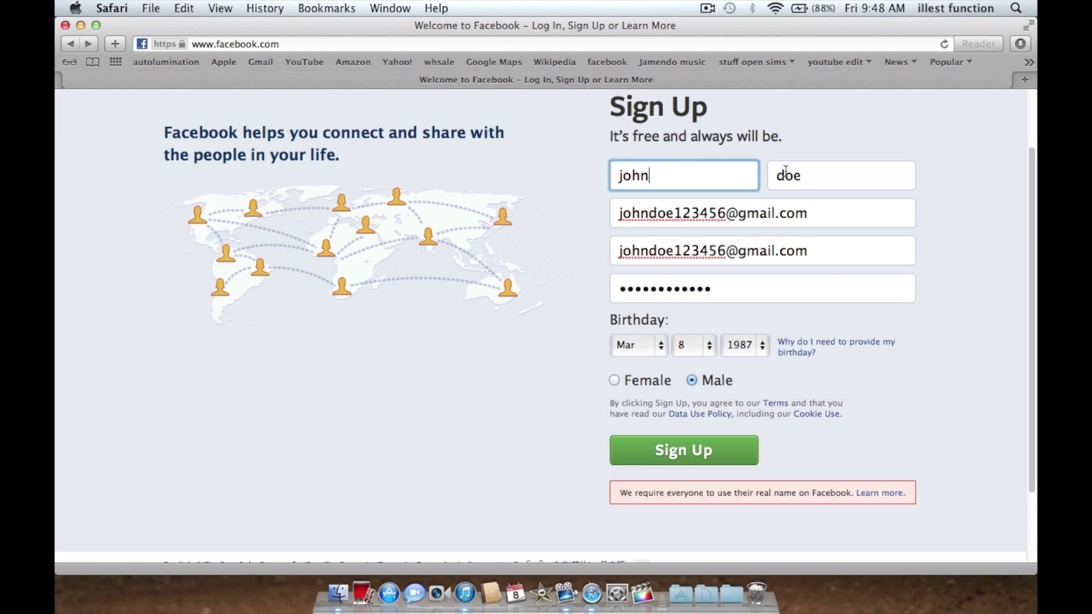
Step: Replace the first and last name with a new name, fixing the last-name typo
left_click(830, 175)
double_click(693, 175)
key("BackSpace")
key("Tab")
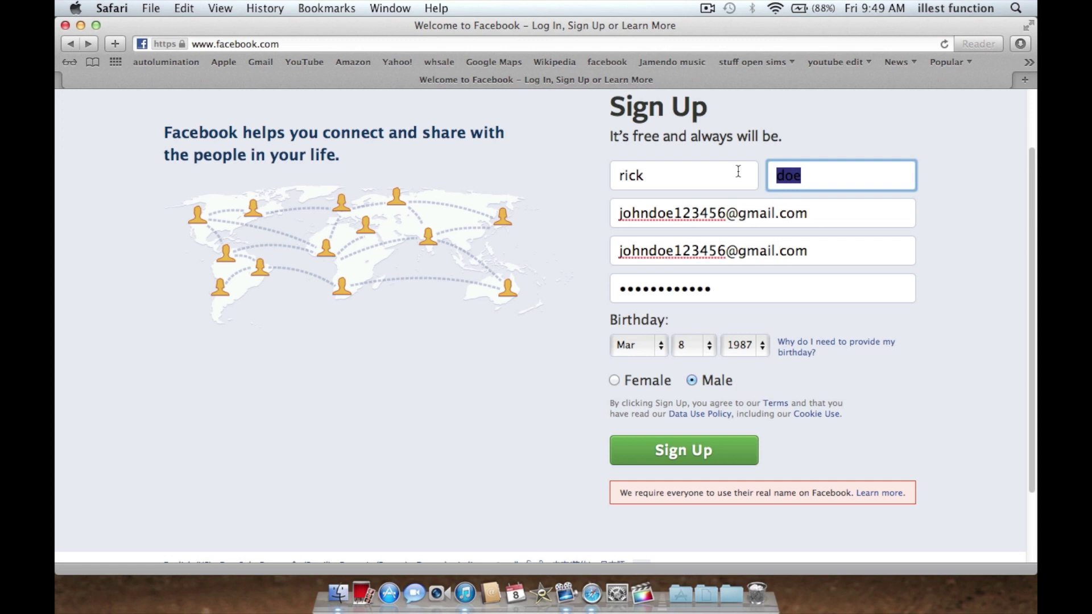
Step: Submit the corrected form and review the email address on the Confirm Your Email page
left_click(699, 462)
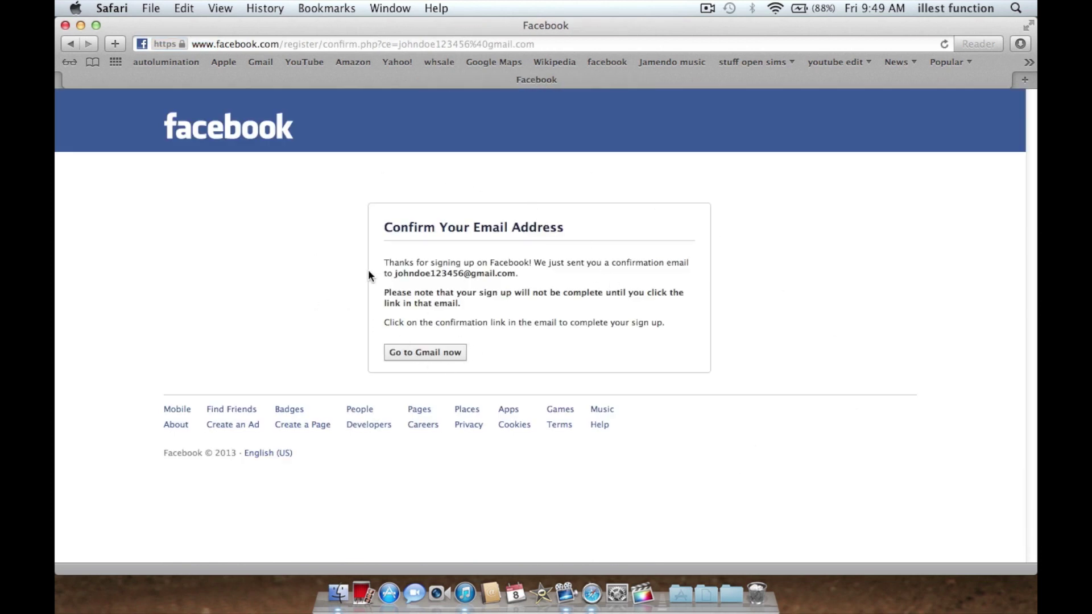
left_click_drag(395, 277, 534, 274)
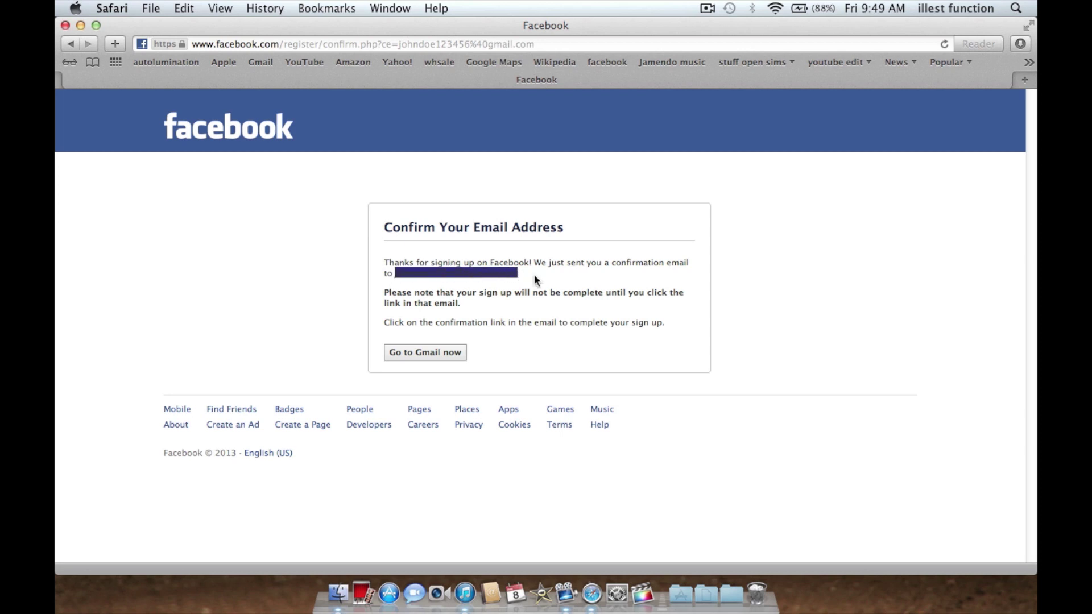
left_click(534, 274)
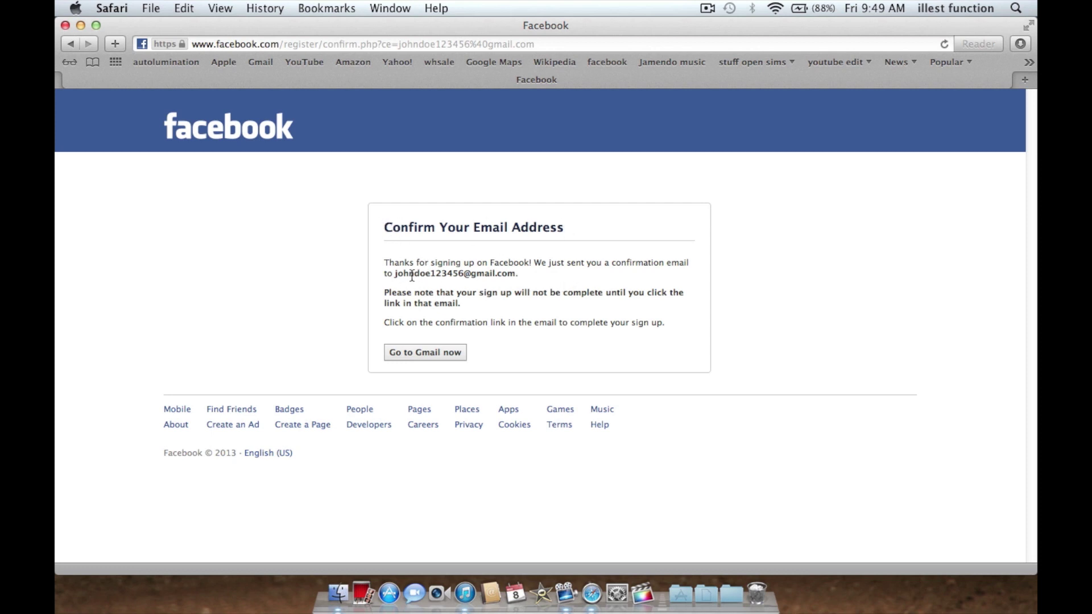
left_click_drag(395, 273, 423, 273)
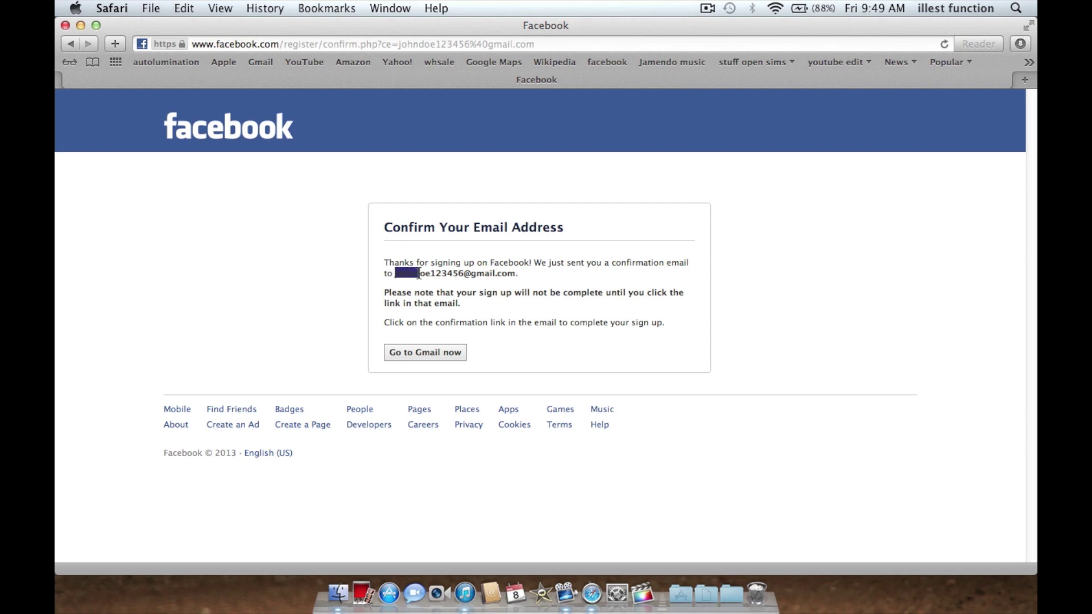
left_click(535, 276)
Step: Try Go to Gmail now, close the resulting empty tab, and close the Safari window
left_click(446, 352)
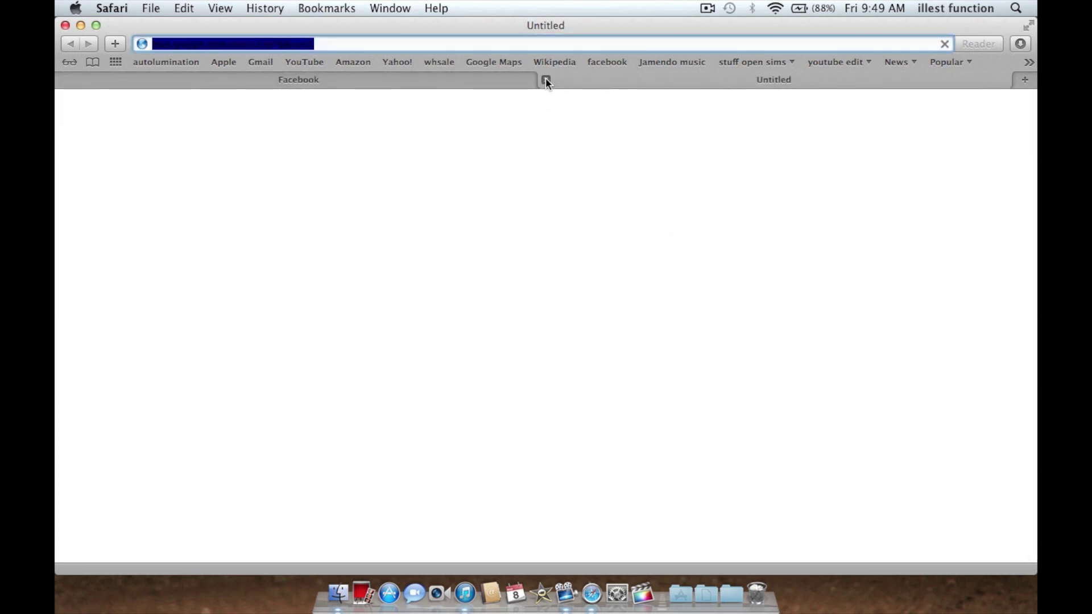
left_click(545, 79)
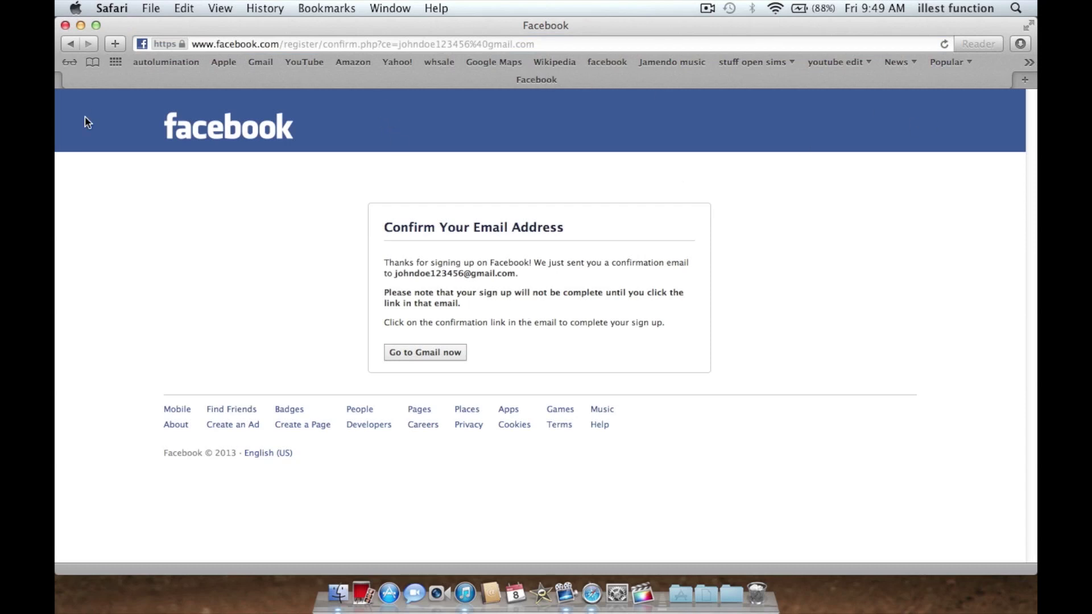
left_click(66, 26)
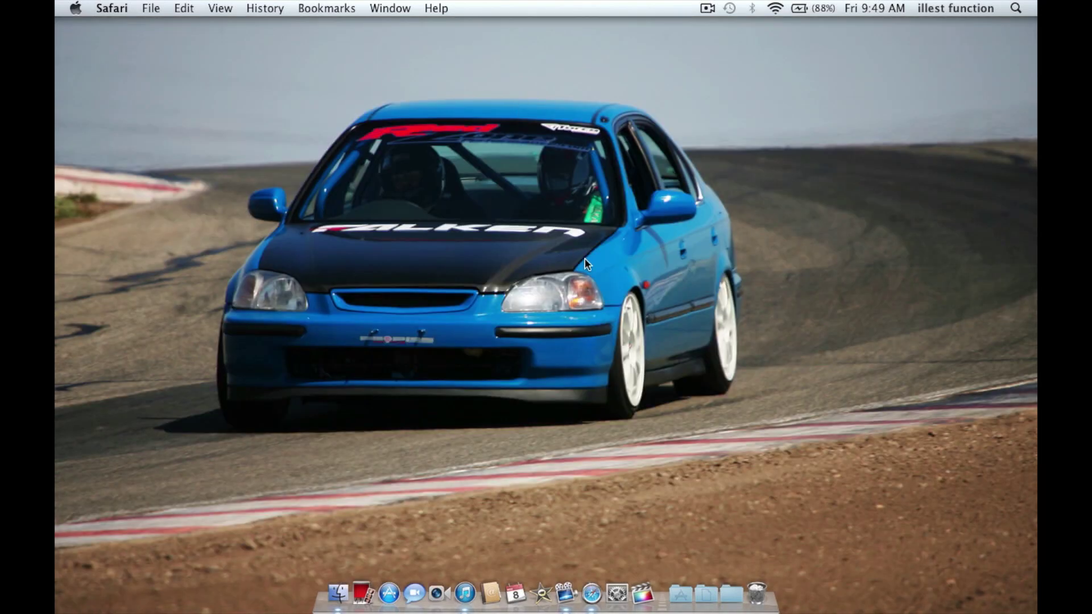